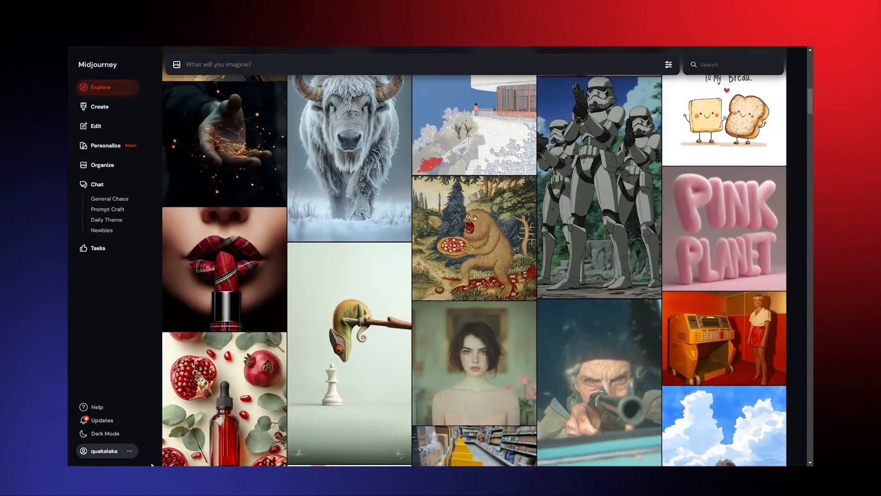
- Browse the Midjourney Explore gallery and Sora's Featured feed for example images and videos
{"action": "scroll", "coordinate": [151, 464], "scroll_direction": "down", "scroll_amount": 3}
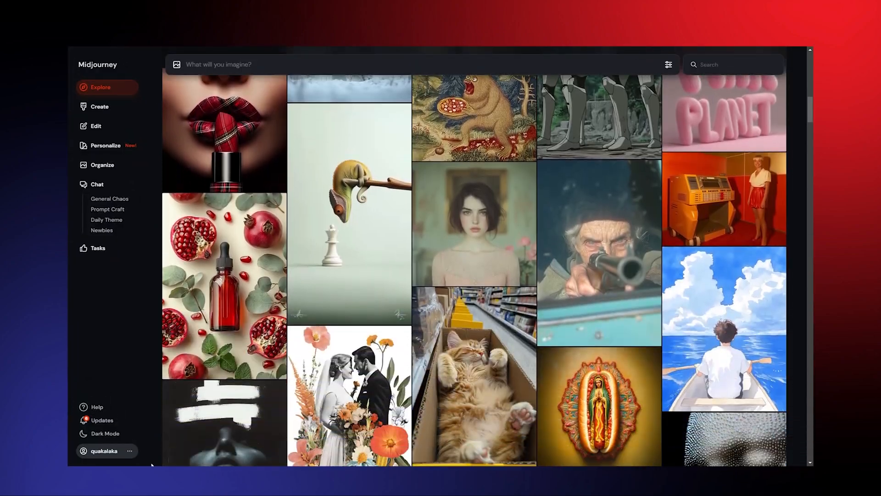
{"action": "scroll", "coordinate": [151, 464], "scroll_direction": "down", "scroll_amount": 3}
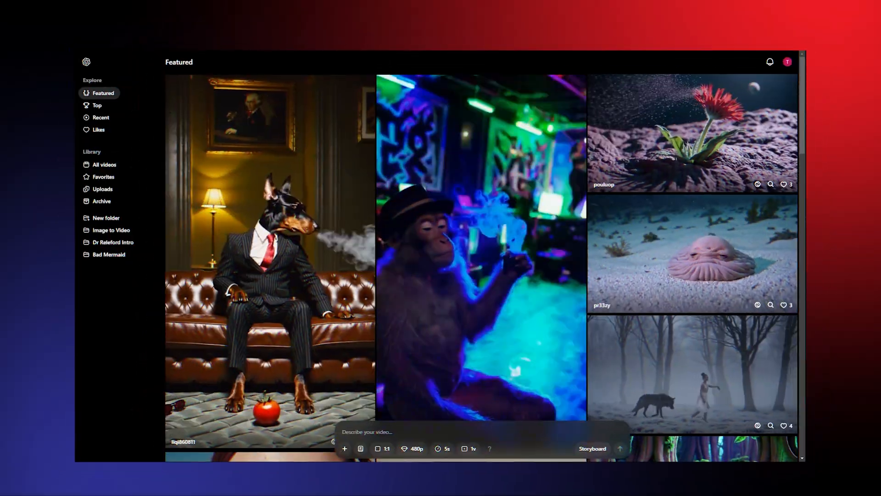
{"action": "scroll", "coordinate": [482, 257], "scroll_direction": "down", "scroll_amount": 4}
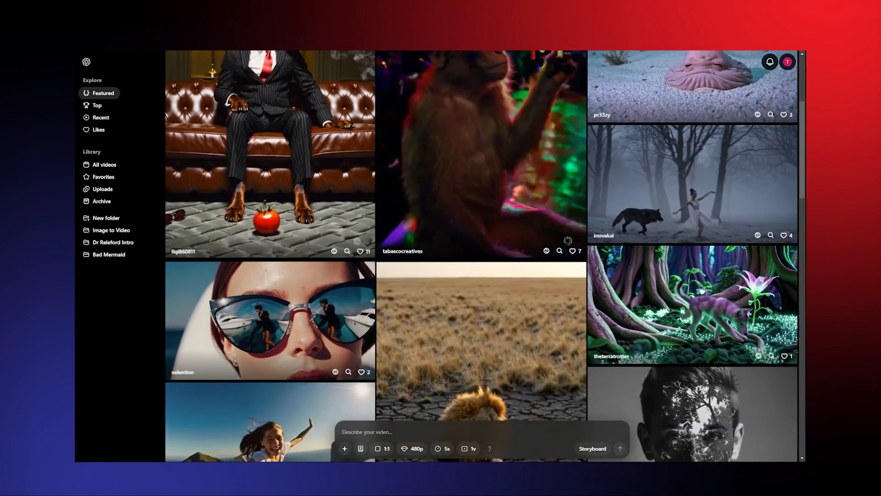
{"action": "scroll", "coordinate": [482, 257], "scroll_direction": "down", "scroll_amount": 4}
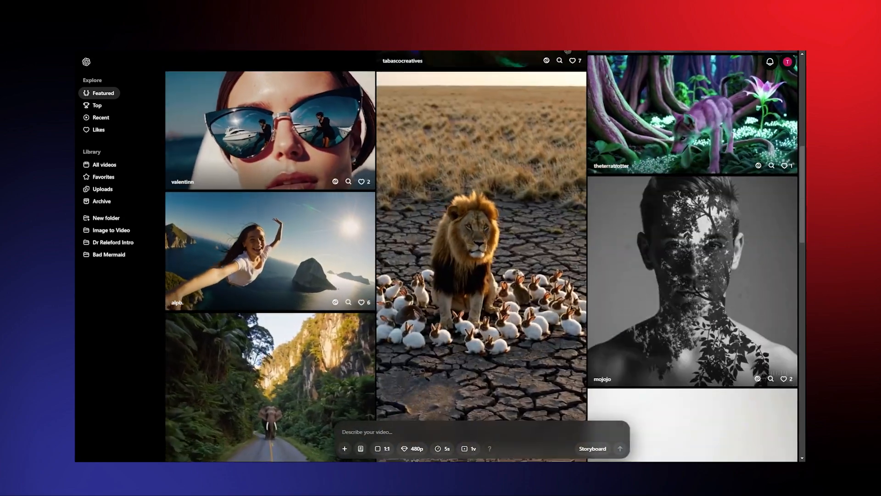
{"action": "scroll", "coordinate": [482, 256], "scroll_direction": "down", "scroll_amount": 4}
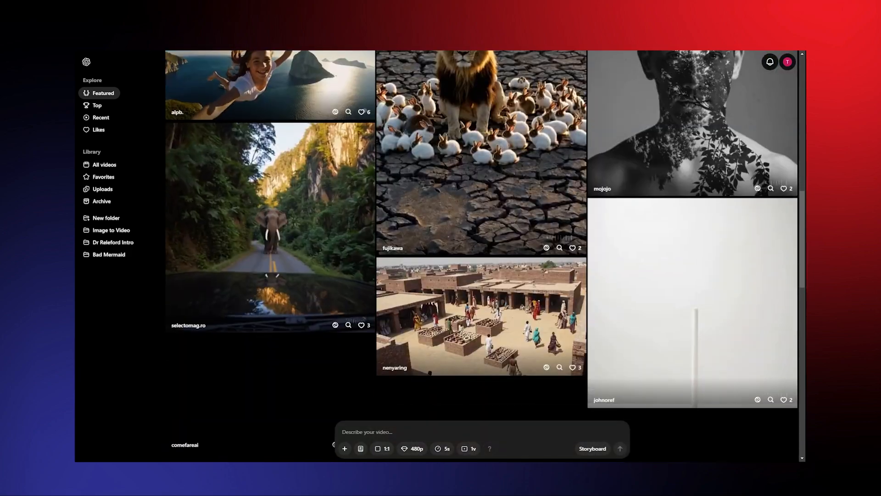
{"action": "scroll", "coordinate": [481, 257], "scroll_direction": "down", "scroll_amount": 5}
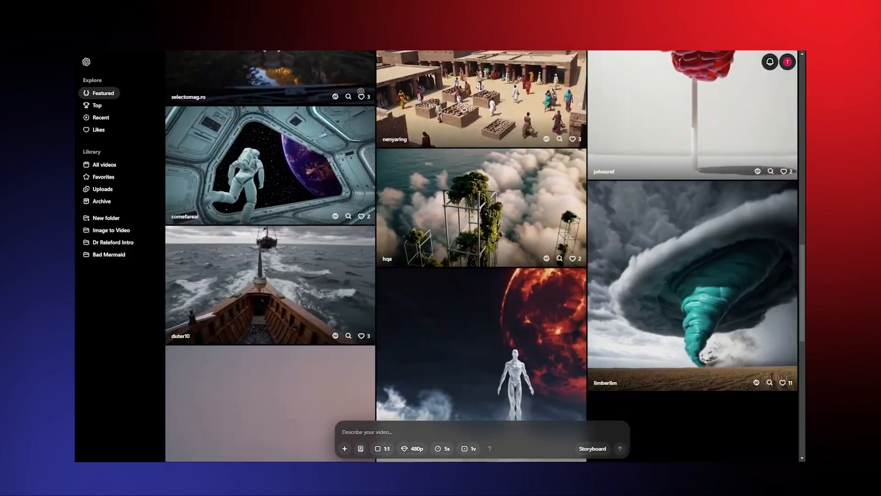
{"action": "scroll", "coordinate": [482, 257], "scroll_direction": "down", "scroll_amount": 4}
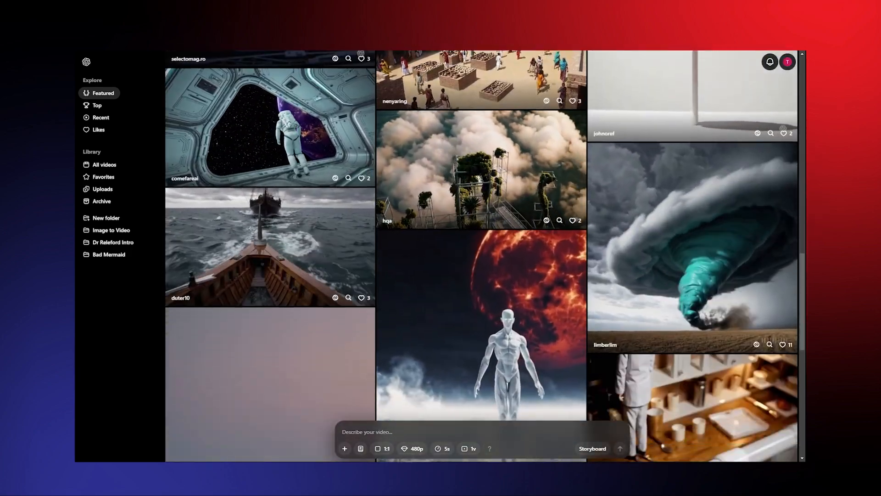
{"action": "scroll", "coordinate": [482, 257], "scroll_direction": "down", "scroll_amount": 4}
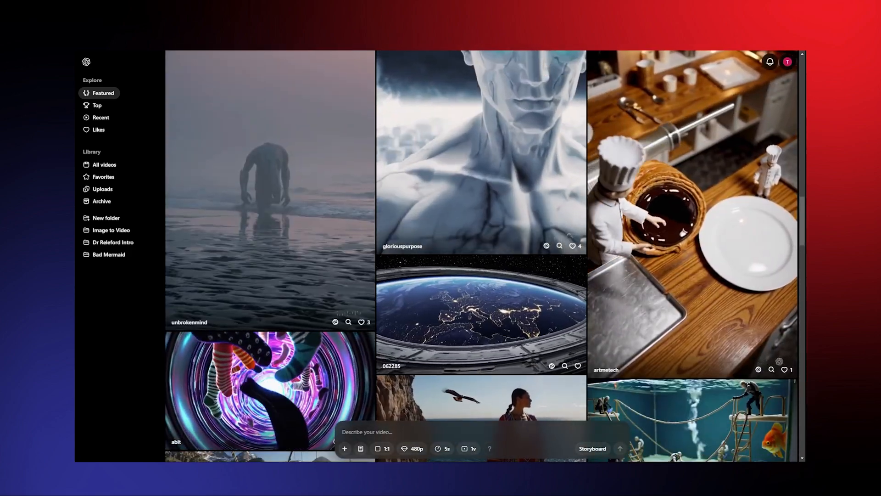
{"action": "scroll", "coordinate": [482, 257], "scroll_direction": "down", "scroll_amount": 4}
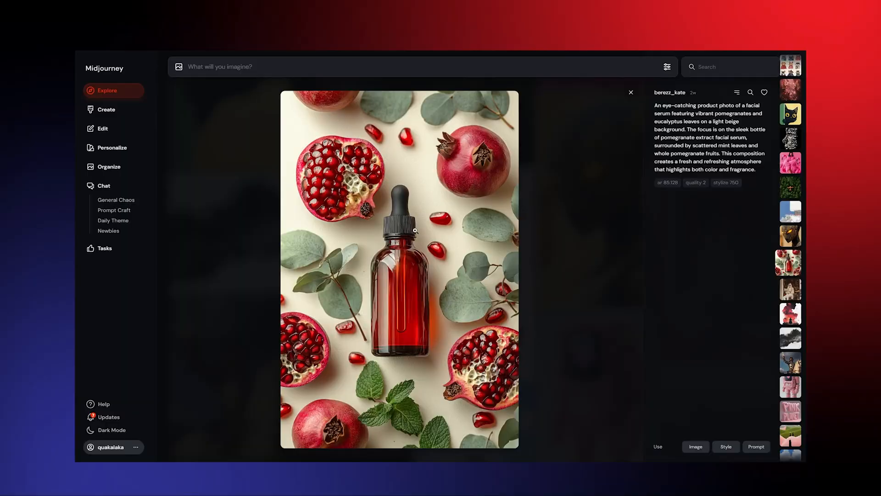
- Save the pomegranate facial serum image from Midjourney, and open the image options for the orange plane over the forest
{"action": "right_click", "coordinate": [421, 230]}
{"action": "left_click", "coordinate": [425, 252]}
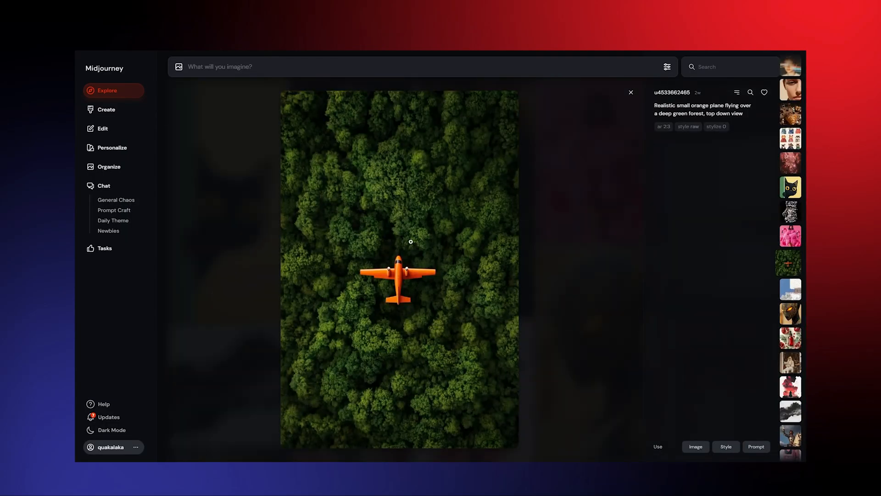
{"action": "right_click", "coordinate": [411, 241]}
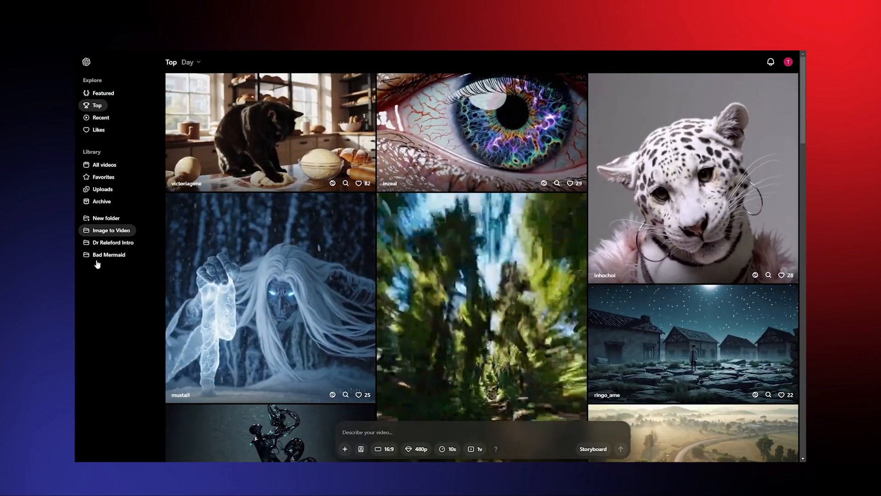
- Switch to Sora, open the Image to Video folder and upload the pomegranate serum image as the video's source
{"action": "left_click", "coordinate": [107, 230]}
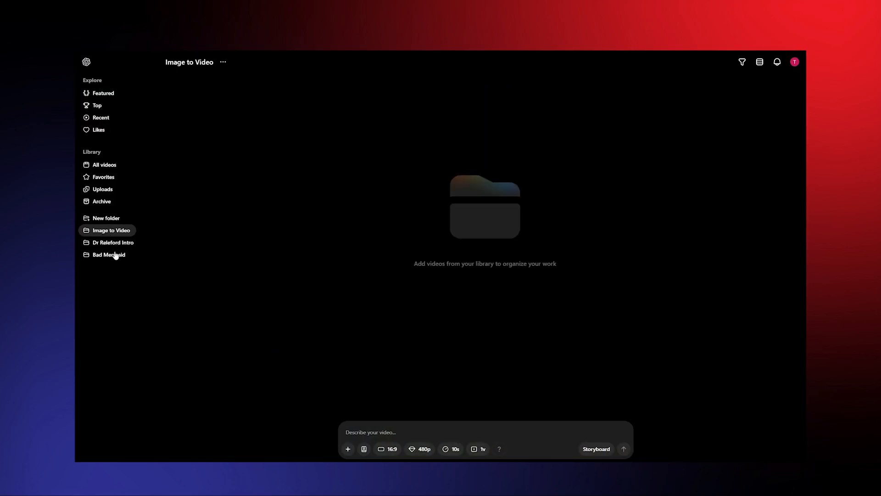
{"action": "left_click", "coordinate": [348, 449]}
{"action": "left_click", "coordinate": [362, 412]}
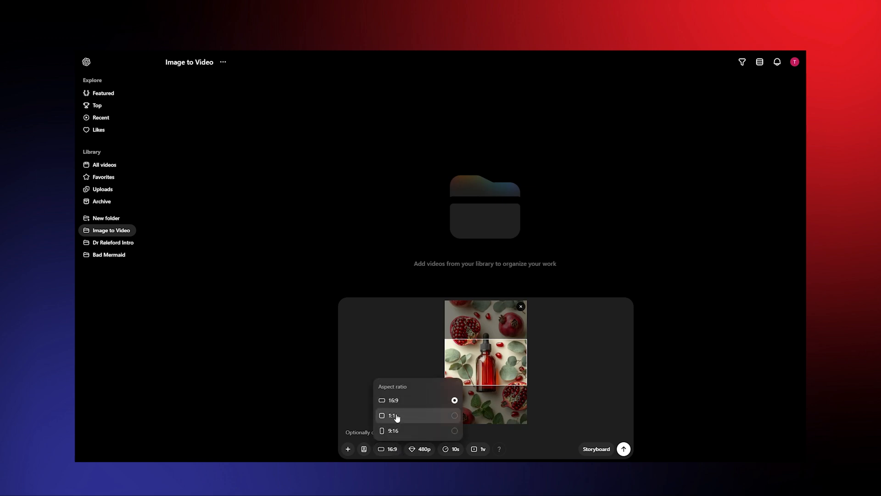
- Set the video to a 9:16 aspect ratio, 1080p resolution and 5 seconds duration, and open the variations setting
{"action": "left_click", "coordinate": [401, 426]}
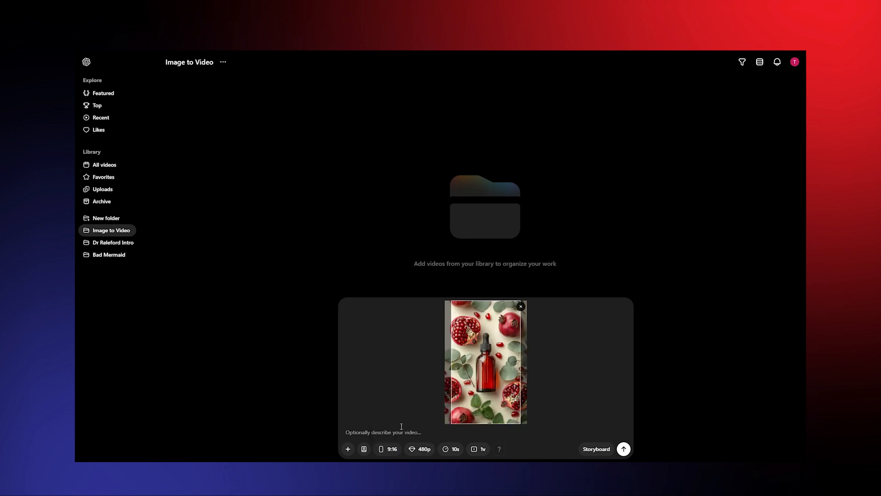
{"action": "left_click", "coordinate": [425, 450]}
{"action": "left_click", "coordinate": [431, 405]}
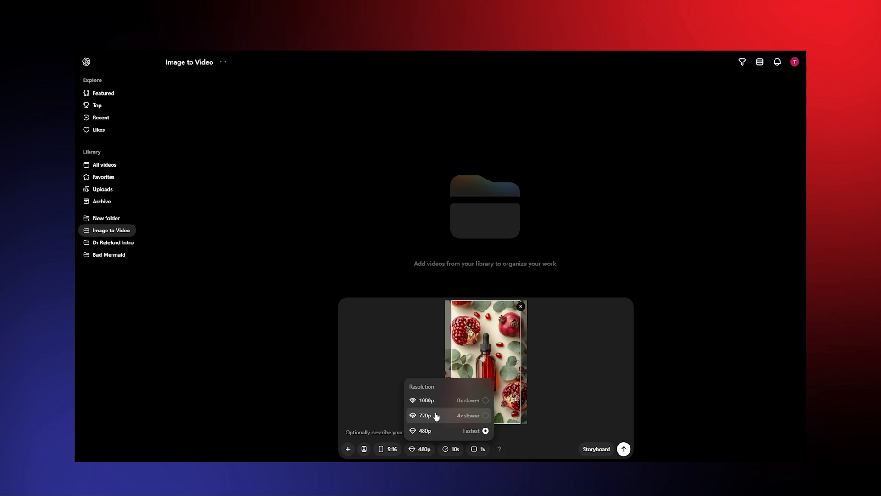
{"action": "left_click", "coordinate": [450, 449]}
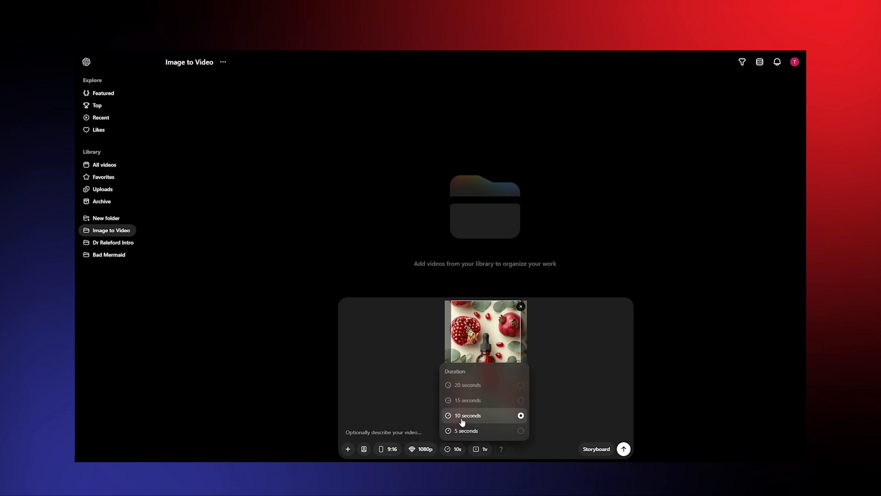
{"action": "left_click", "coordinate": [477, 432]}
{"action": "left_click", "coordinate": [477, 449]}
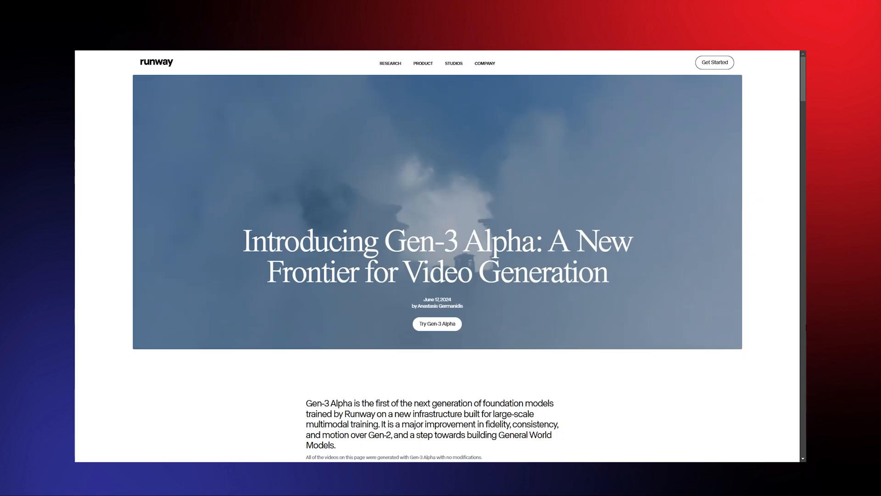
- Start trying Gen-3 Alpha on the Runway site and log in with the Google account
{"action": "left_click", "coordinate": [431, 324]}
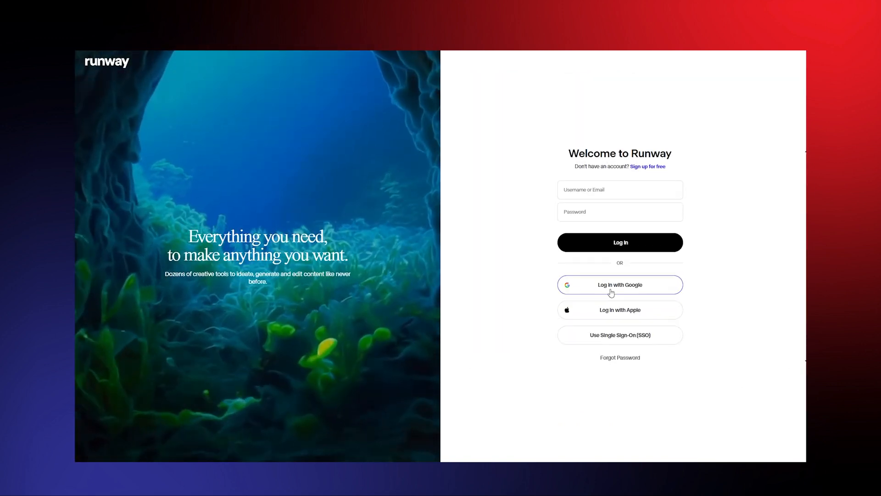
{"action": "left_click", "coordinate": [609, 289]}
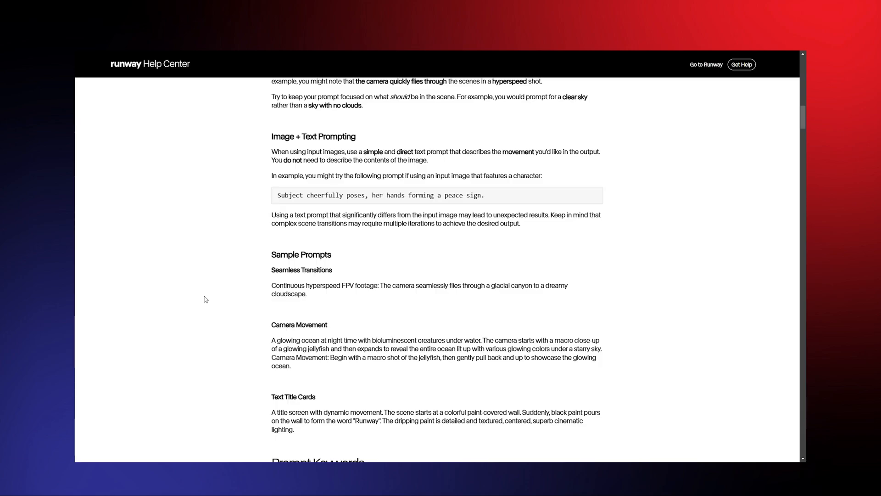
- Read the Runway Help Center's prompting guide, examining the sample prompts and the camera style keywords with their example outputs
{"action": "scroll", "coordinate": [205, 300], "scroll_direction": "down", "scroll_amount": 2}
{"action": "scroll", "coordinate": [206, 299], "scroll_direction": "down", "scroll_amount": 3}
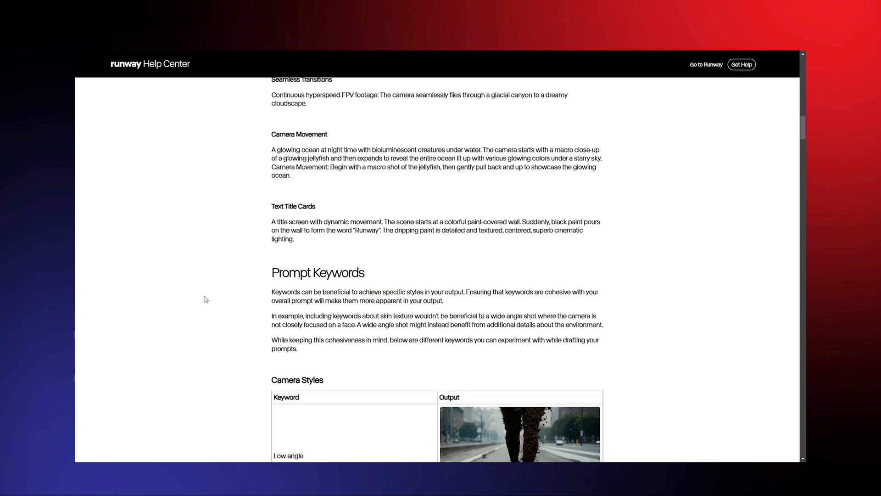
{"action": "scroll", "coordinate": [205, 309], "scroll_direction": "down", "scroll_amount": 4}
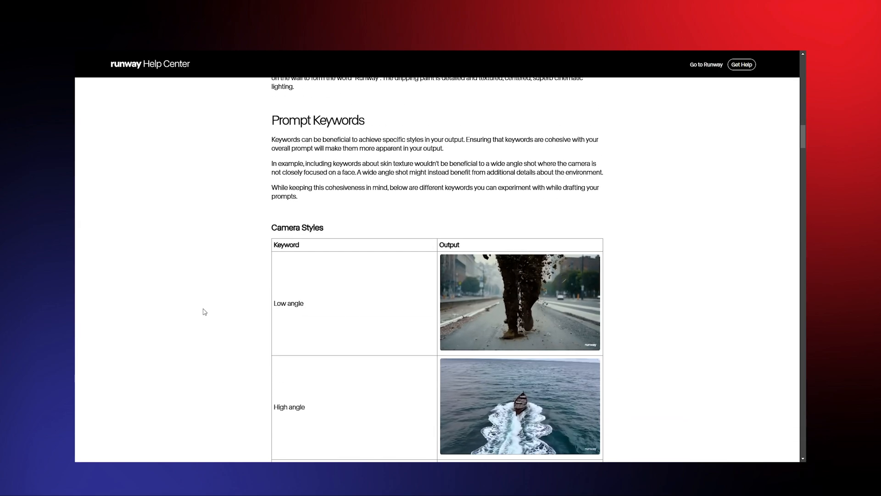
{"action": "scroll", "coordinate": [205, 312], "scroll_direction": "down", "scroll_amount": 3}
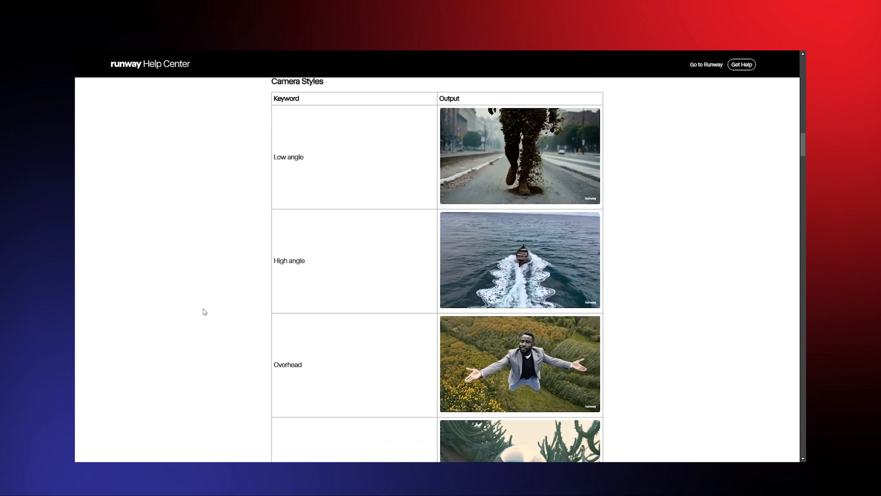
{"action": "scroll", "coordinate": [205, 312], "scroll_direction": "down", "scroll_amount": 4}
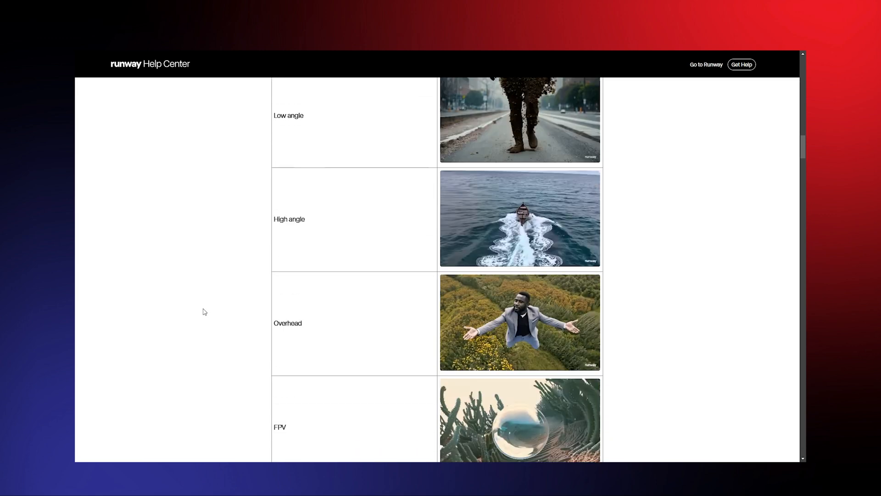
{"action": "scroll", "coordinate": [205, 311], "scroll_direction": "down", "scroll_amount": 3}
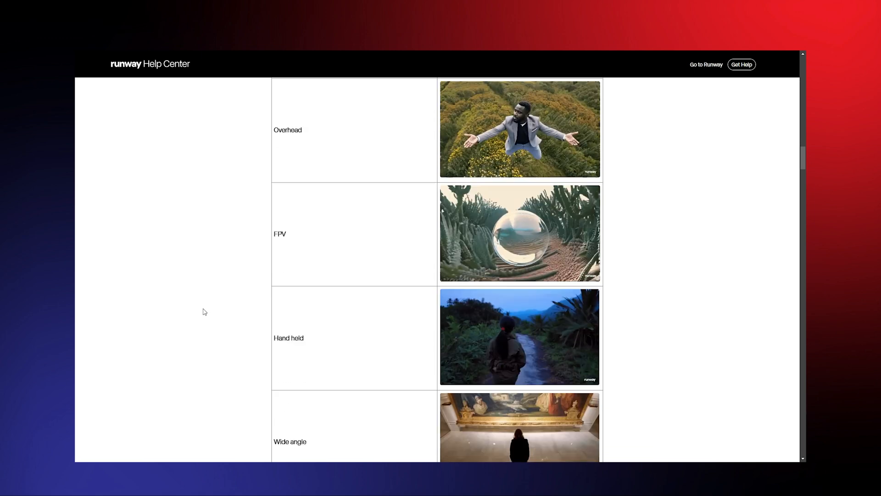
{"action": "scroll", "coordinate": [205, 311], "scroll_direction": "down", "scroll_amount": 4}
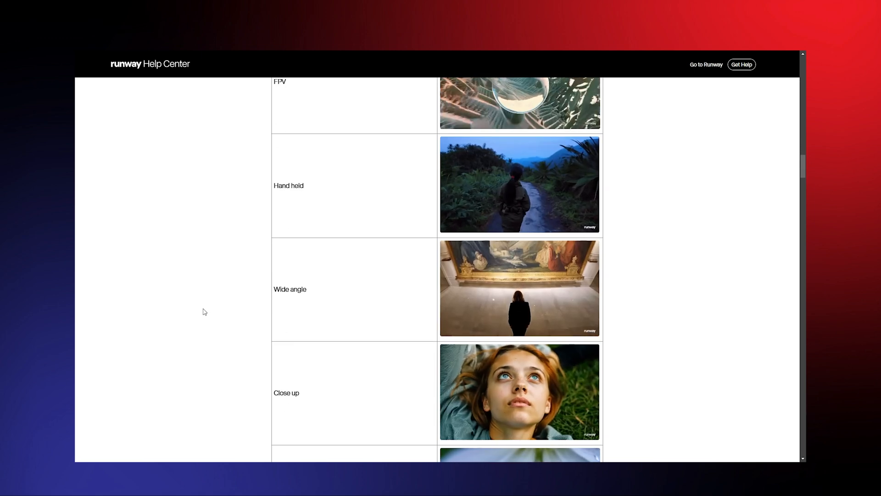
{"action": "scroll", "coordinate": [204, 311], "scroll_direction": "down", "scroll_amount": 4}
{"action": "scroll", "coordinate": [204, 312], "scroll_direction": "down", "scroll_amount": 4}
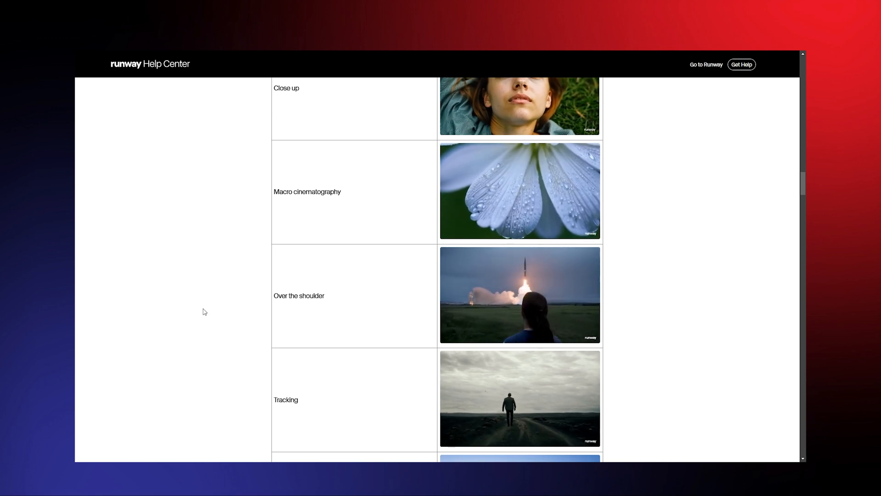
{"action": "scroll", "coordinate": [205, 312], "scroll_direction": "down", "scroll_amount": 4}
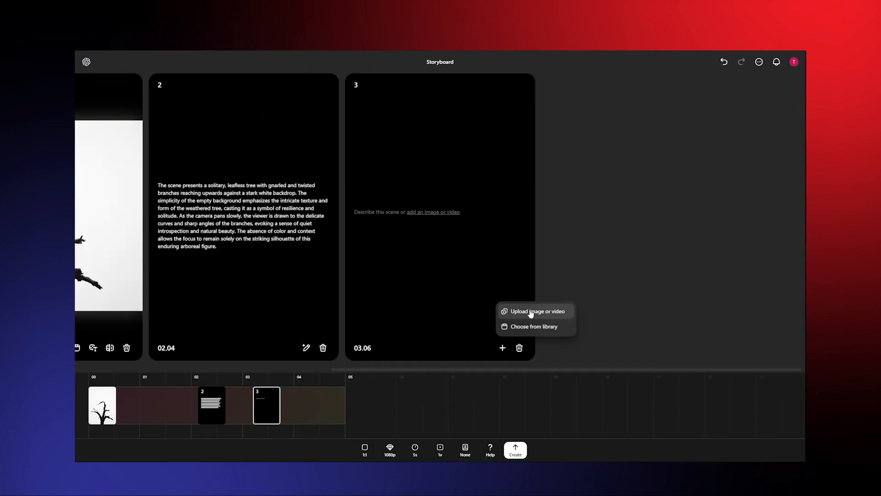
- Upload an image into scene 3 of the Sora storyboard and accept the storyboard tip
{"action": "left_click", "coordinate": [512, 149]}
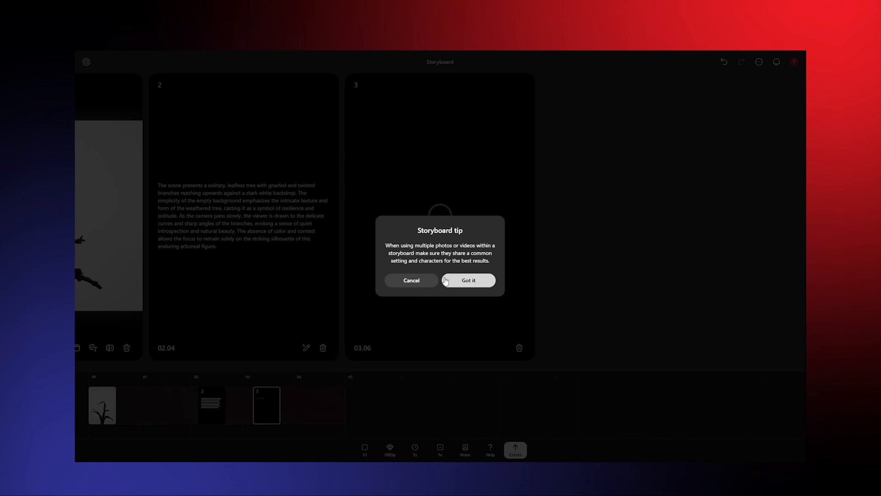
{"action": "left_click", "coordinate": [473, 284]}
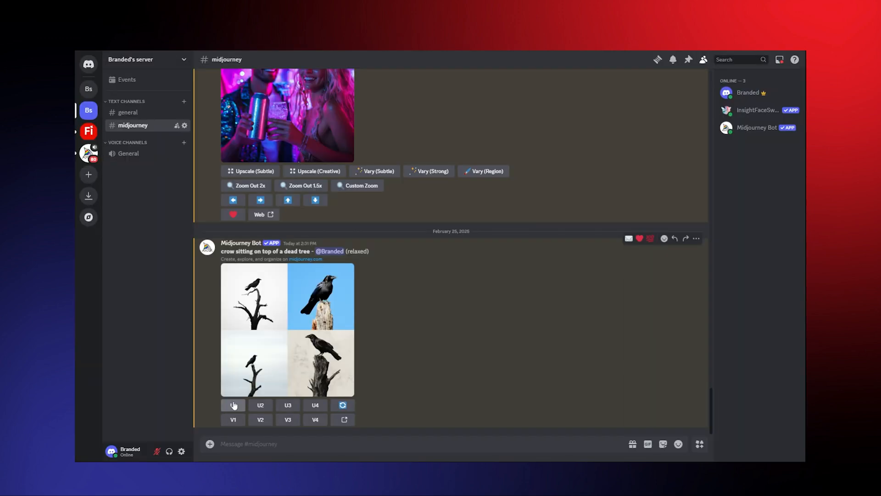
- Upscale the first crow-on-a-dead-tree image in Midjourney's Discord channel and erase the crow from it in the Midjourney web editor
{"action": "left_click", "coordinate": [234, 405]}
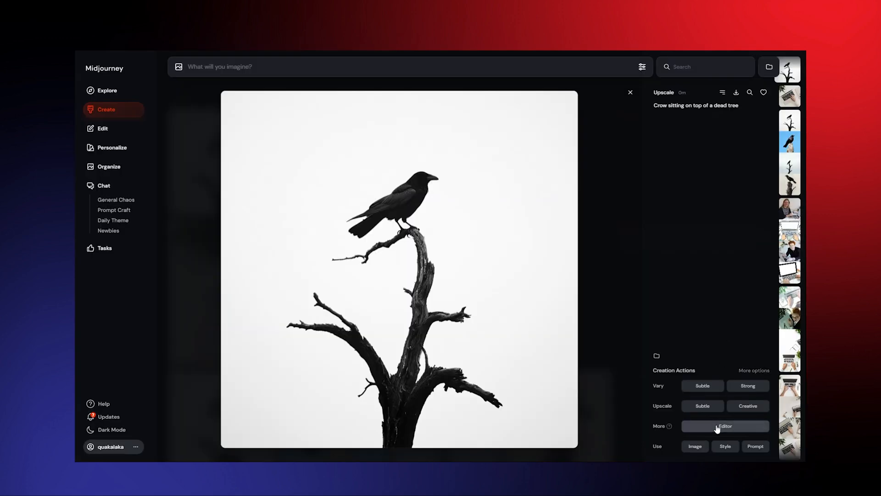
{"action": "left_click", "coordinate": [718, 425]}
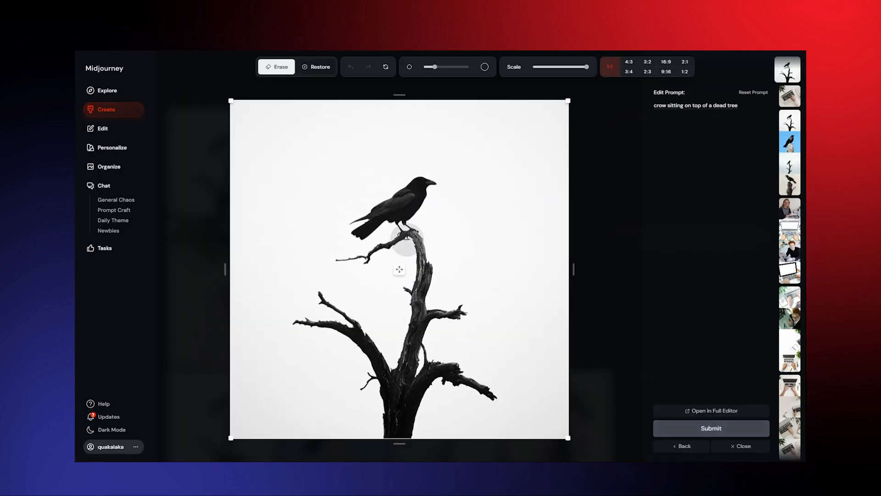
{"action": "left_click", "coordinate": [406, 208]}
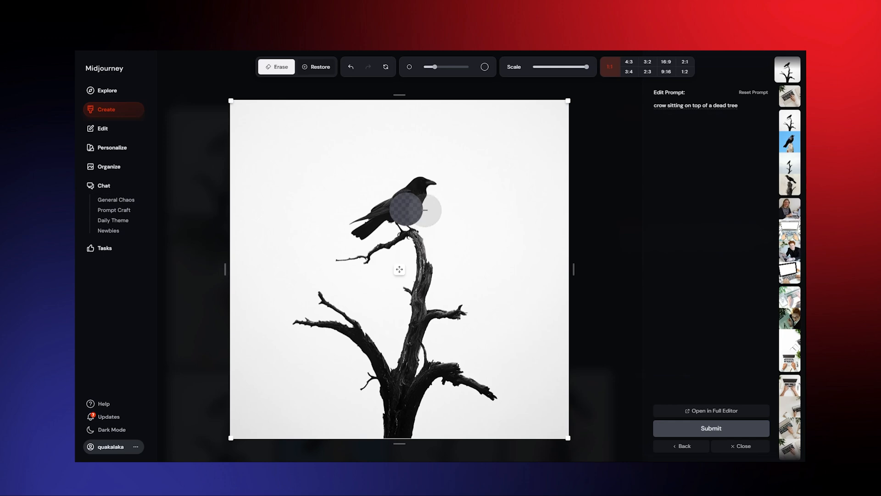
{"action": "mouse_move", "coordinate": [421, 183]}
{"action": "left_mouse_down"}
{"action": "mouse_move", "coordinate": [355, 228]}
{"action": "mouse_move", "coordinate": [393, 223]}
{"action": "left_mouse_up"}
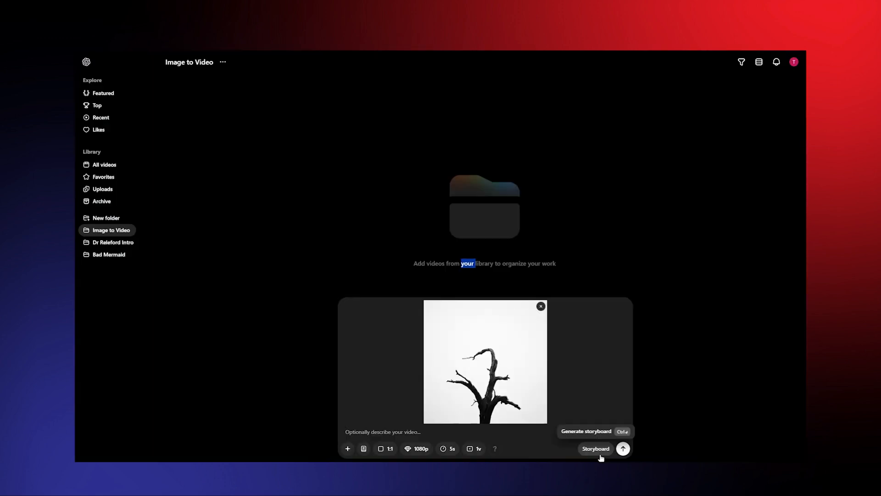
- Turn the dead-tree image into a Sora storyboard, upload an image into scene 3 and accept the storyboard tip
{"action": "left_click", "coordinate": [597, 450]}
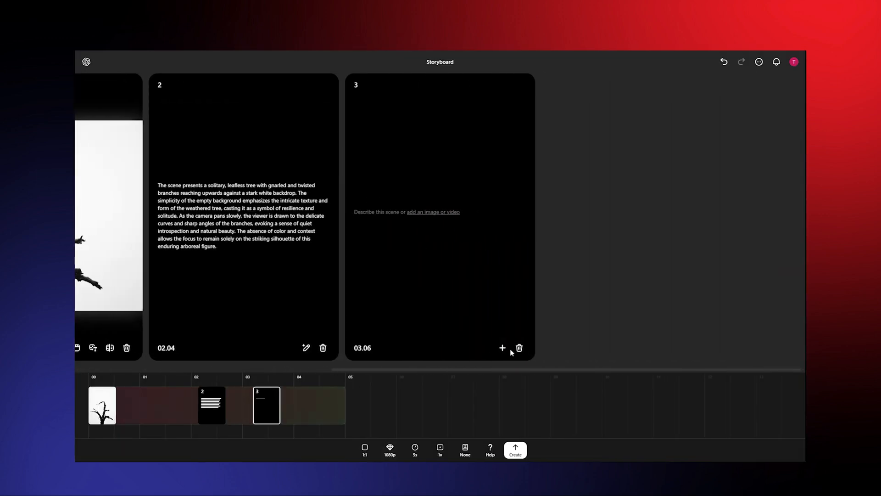
{"action": "left_click", "coordinate": [503, 348]}
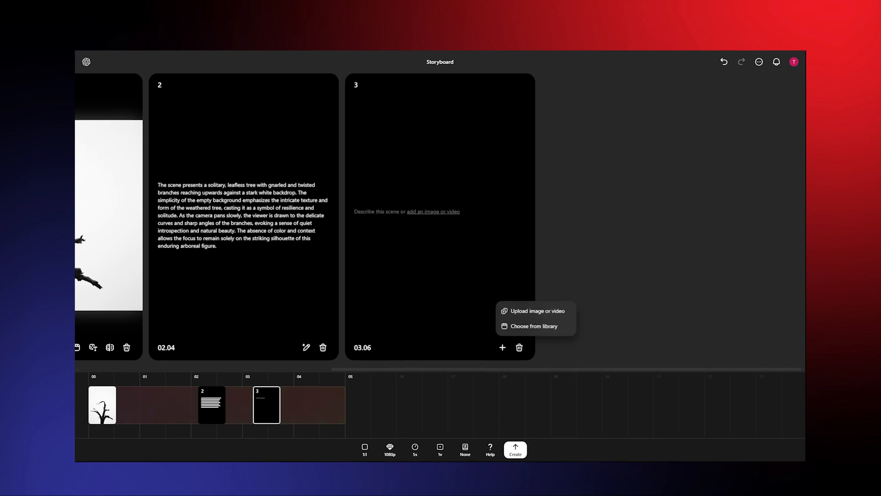
{"action": "left_click", "coordinate": [537, 310]}
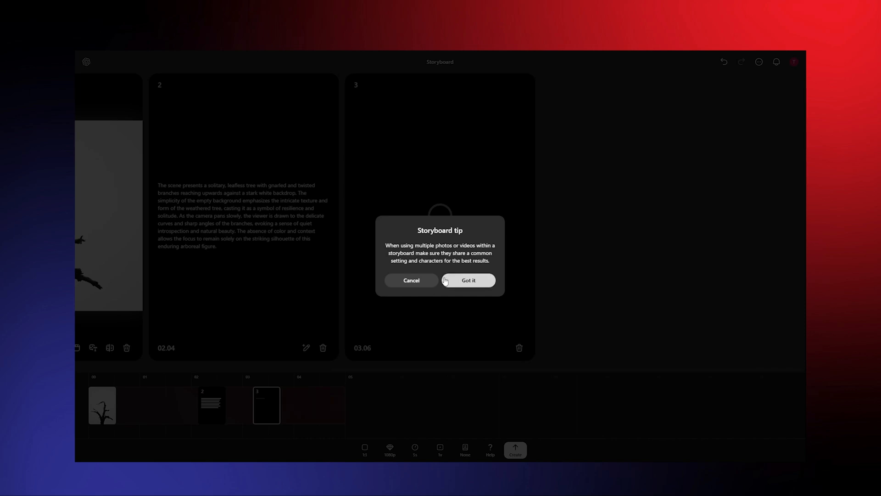
{"action": "left_click", "coordinate": [468, 280]}
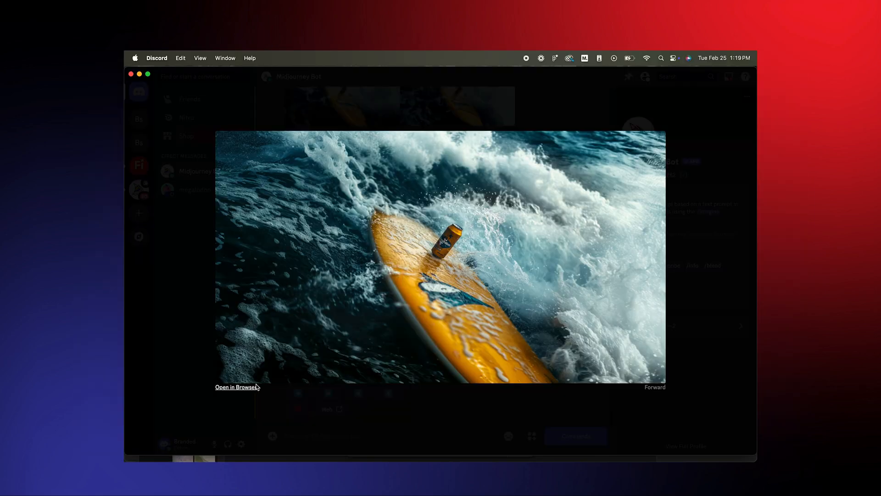
- Save the upscaled surfboard and energy drink image from Midjourney Bot's Discord chat to Downloads, replacing the existing file
{"action": "right_click", "coordinate": [297, 307]}
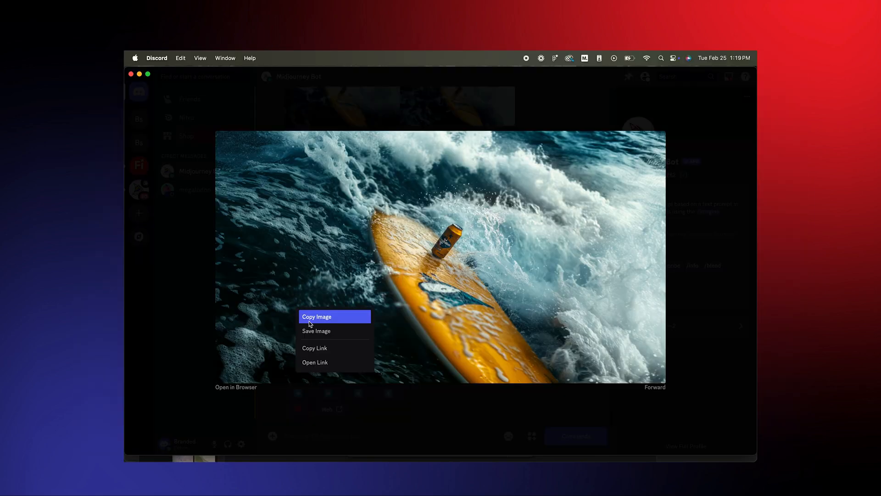
{"action": "left_click", "coordinate": [310, 331]}
{"action": "left_click", "coordinate": [518, 233]}
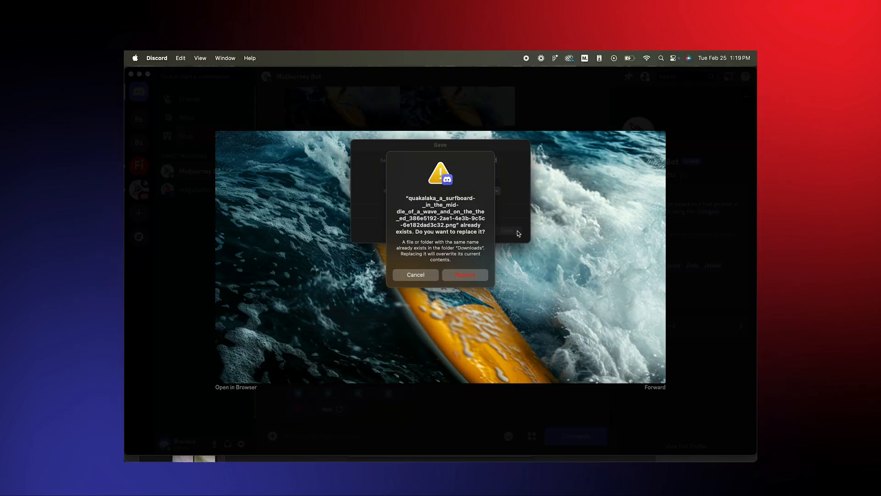
{"action": "left_click", "coordinate": [471, 277]}
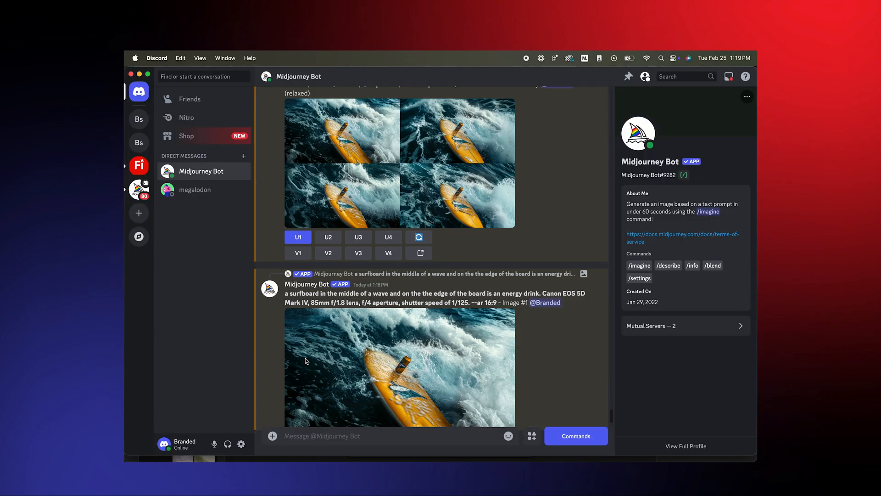
{"action": "left_click", "coordinate": [303, 321]}
{"action": "left_click", "coordinate": [312, 331]}
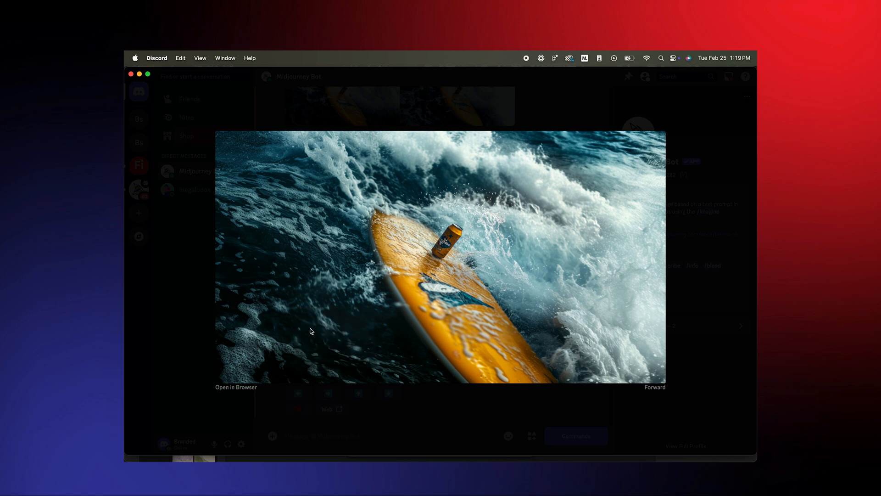
{"action": "left_click", "coordinate": [506, 231]}
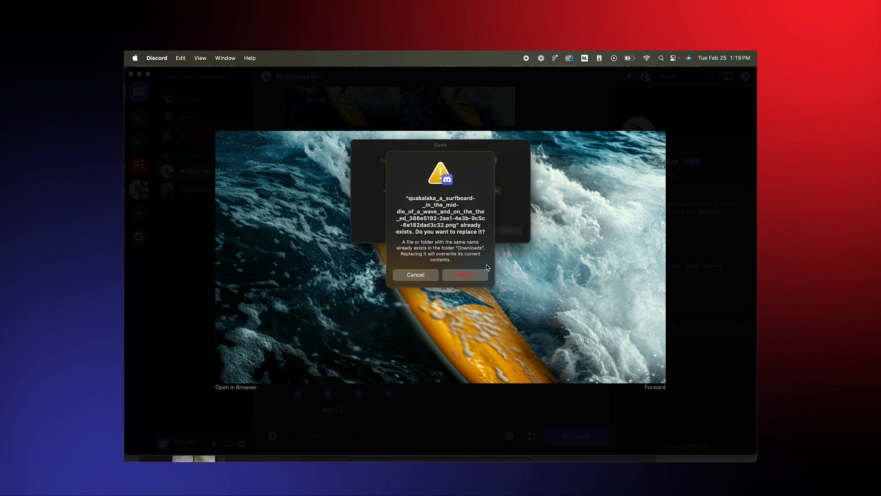
{"action": "left_click", "coordinate": [465, 278]}
{"action": "left_click", "coordinate": [486, 115]}
- Open the surfboard PSD ending in c277deb1 from the PSD folder in Adobe Photoshop 2025
{"action": "mouse_move", "coordinate": [314, 459]}
{"action": "left_click", "coordinate": [223, 452]}
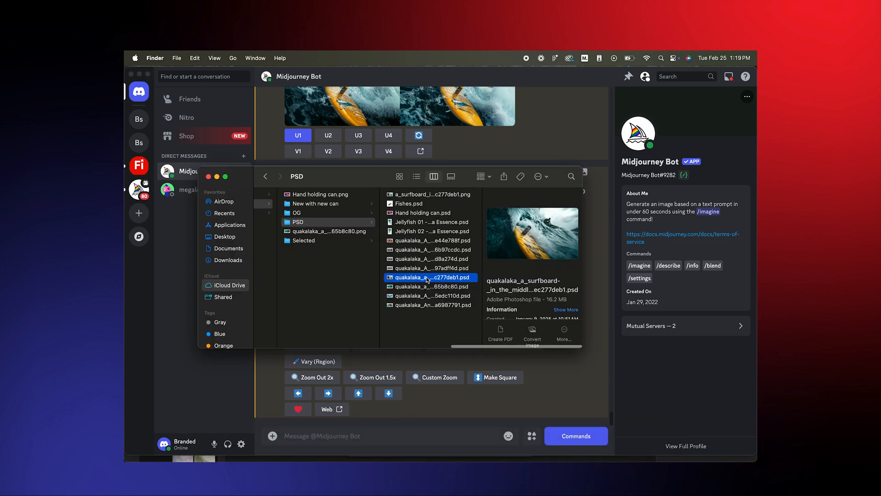
{"action": "right_click", "coordinate": [427, 278]}
{"action": "mouse_move", "coordinate": [440, 271]}
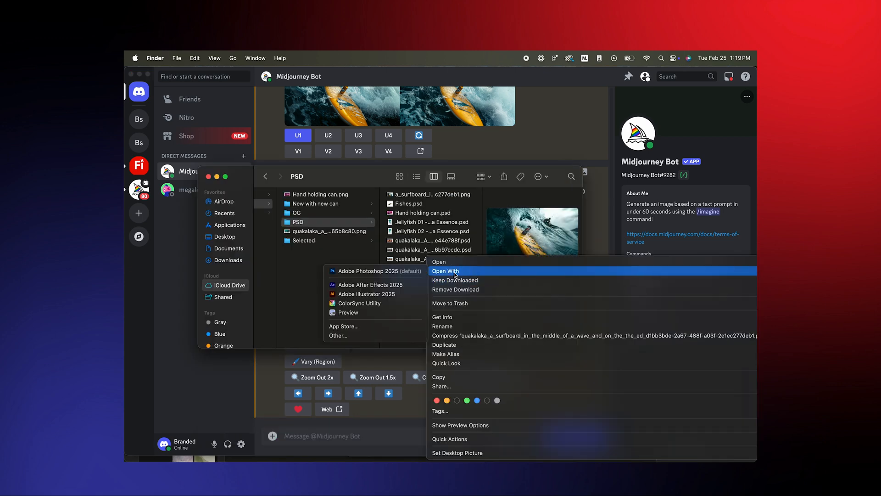
{"action": "left_click", "coordinate": [409, 273]}
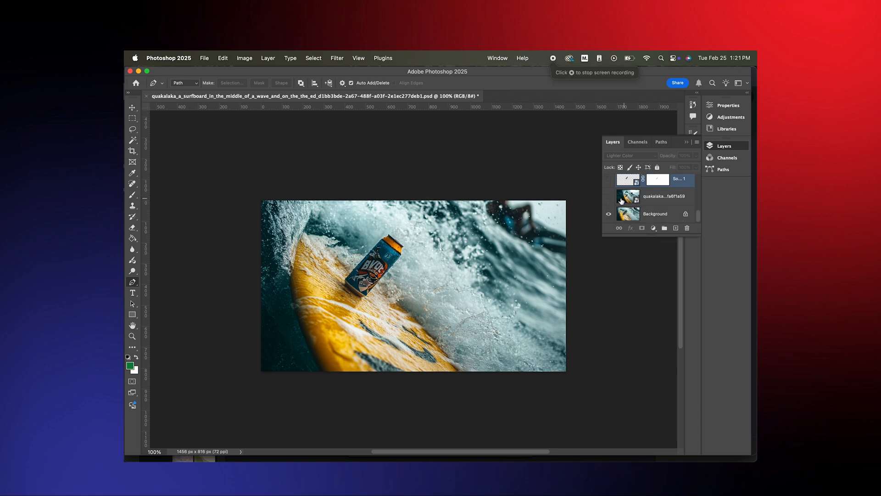
- Make the hidden layers above the Background visible from the lowest to the topmost and collapse the layer list to inspect the composite
{"action": "left_click", "coordinate": [611, 200]}
{"action": "scroll", "coordinate": [611, 202], "scroll_direction": "up", "scroll_amount": 2}
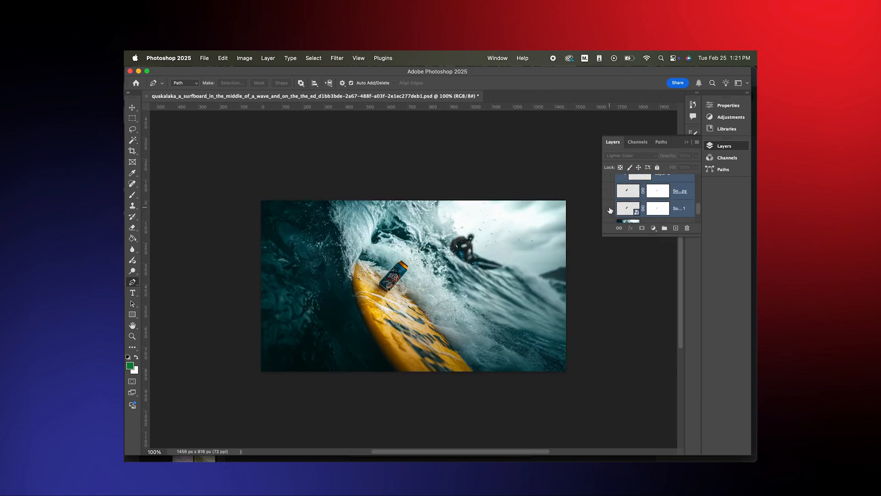
{"action": "scroll", "coordinate": [406, 282], "scroll_direction": "up", "scroll_amount": 3}
{"action": "scroll", "coordinate": [582, 226], "scroll_direction": "down", "scroll_amount": 1}
{"action": "scroll", "coordinate": [611, 207], "scroll_direction": "up", "scroll_amount": 2}
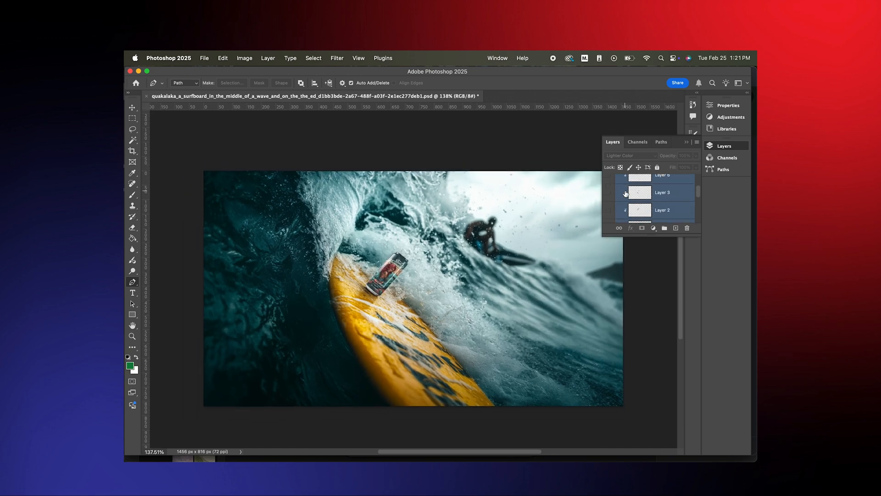
{"action": "scroll", "coordinate": [609, 200], "scroll_direction": "up", "scroll_amount": 2}
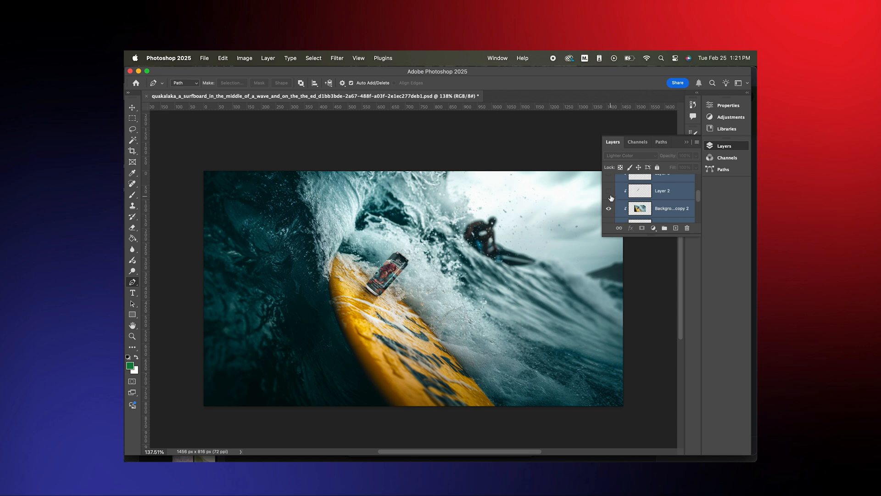
{"action": "scroll", "coordinate": [611, 202], "scroll_direction": "up", "scroll_amount": 3}
{"action": "scroll", "coordinate": [610, 213], "scroll_direction": "down", "scroll_amount": 3}
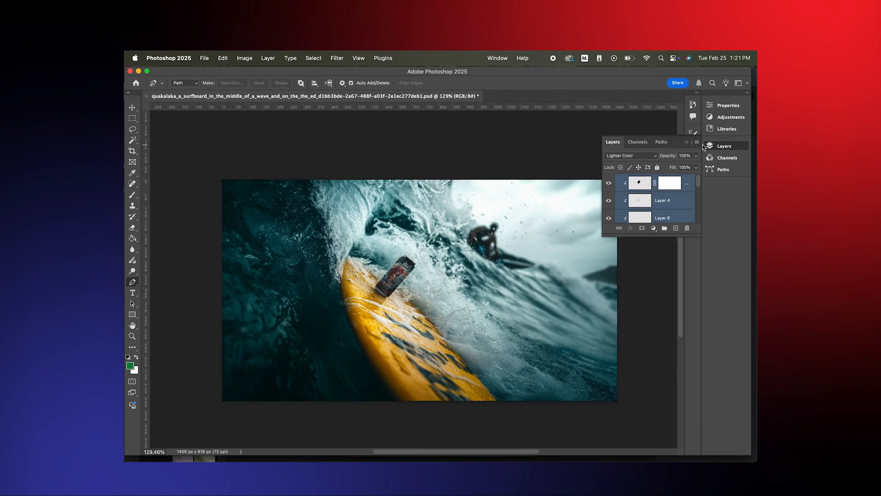
{"action": "left_click", "coordinate": [705, 146]}
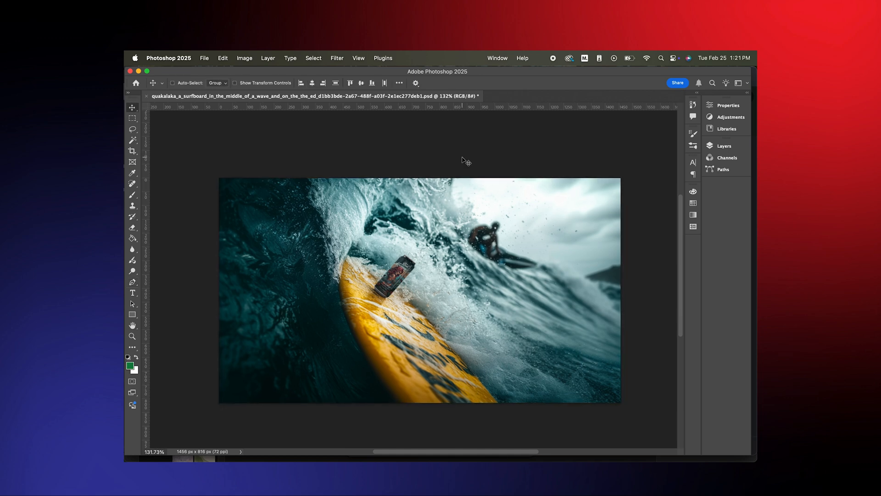
{"action": "scroll", "coordinate": [464, 161], "scroll_direction": "down", "scroll_amount": 3}
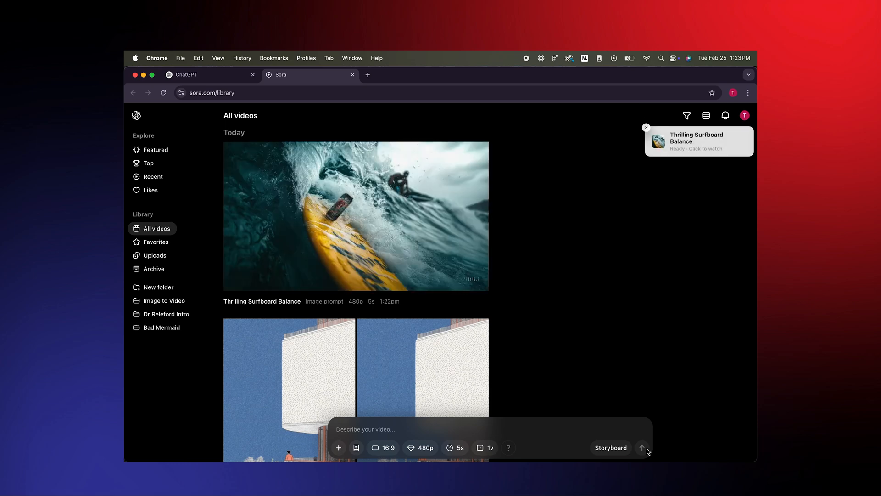
- Switch to Sora's video library and open the generated "Thrilling Surfboard Balance" video
{"action": "mouse_move", "coordinate": [466, 265]}
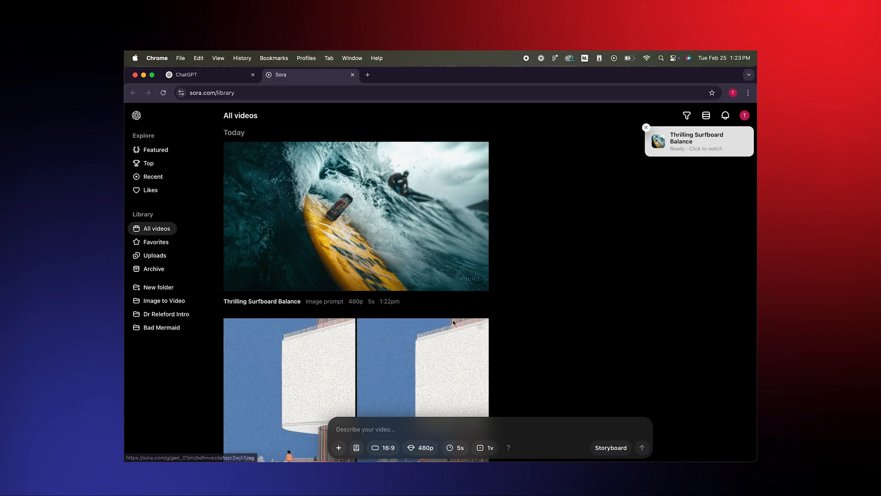
{"action": "left_click", "coordinate": [466, 266]}
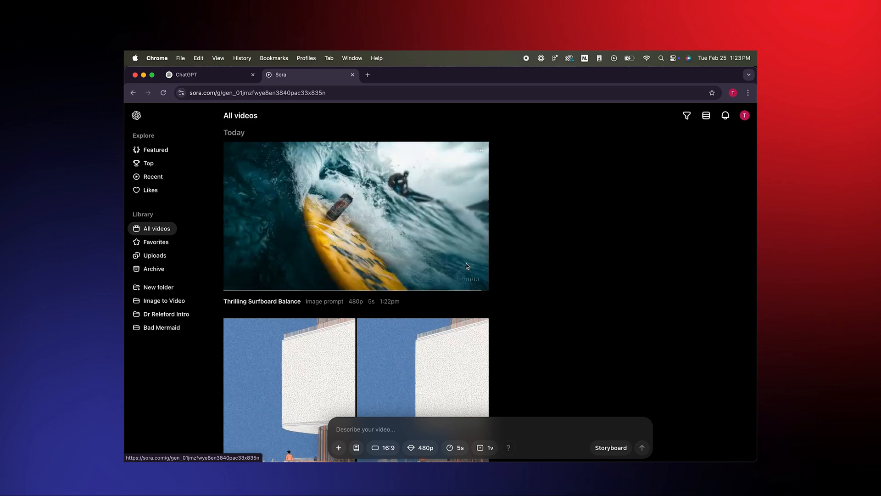